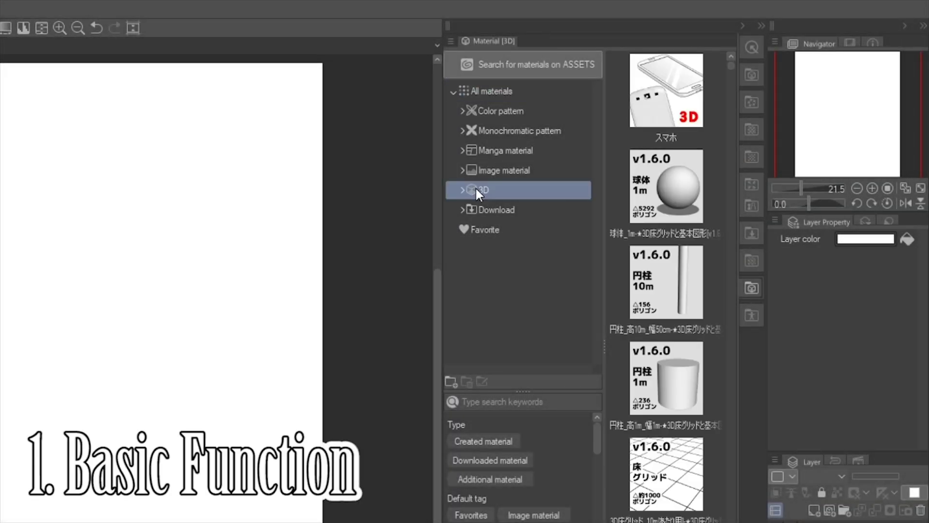
# Expand the 3D > Small object materials and drop the living-room sofa onto the canvas.
pyautogui.click(459, 188)
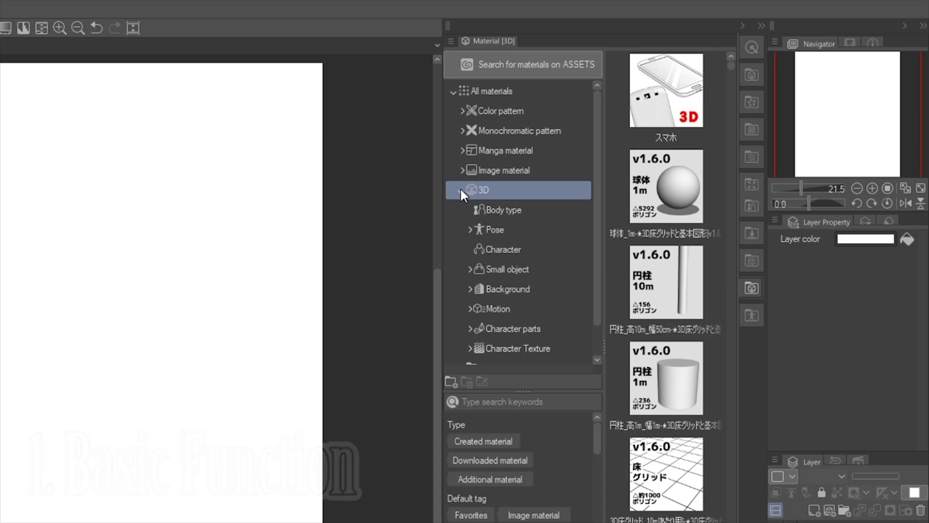
pyautogui.click(485, 269)
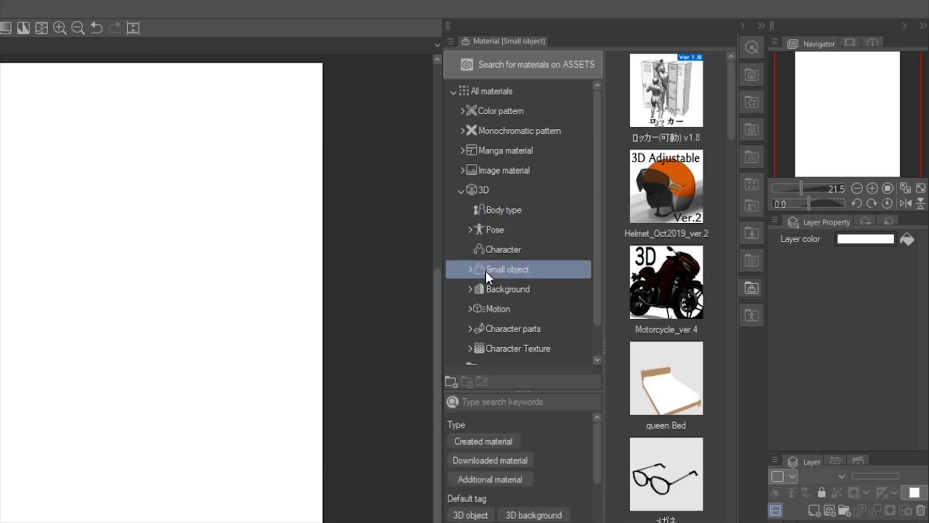
pyautogui.scroll(-1, 672, 270)
pyautogui.scroll(-1, 679, 277)
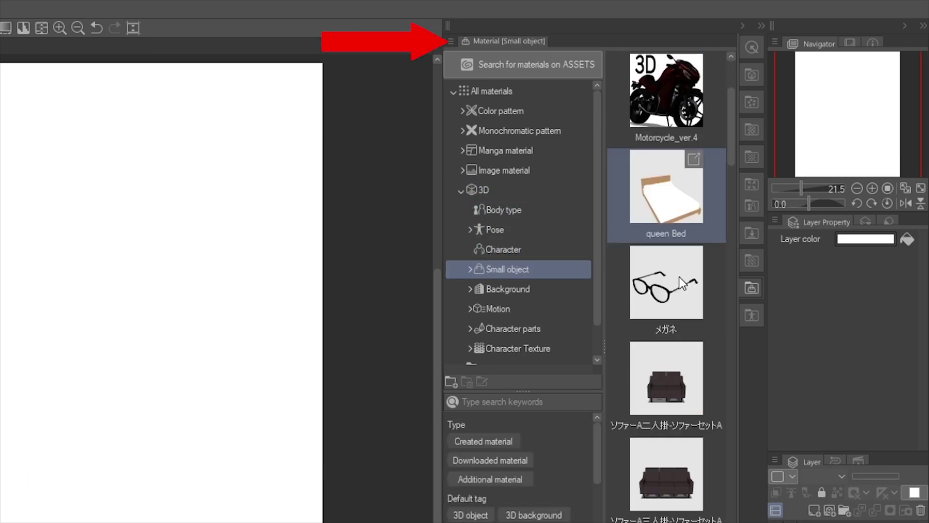
pyautogui.scroll(-1, 679, 277)
pyautogui.scroll(-2, 681, 282)
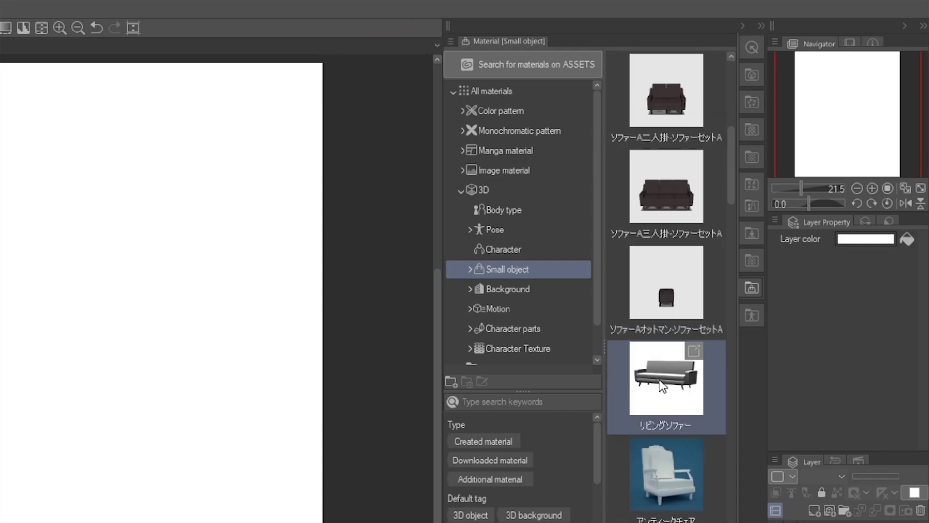
pyautogui.moveTo(665, 383); pyautogui.dragTo(182, 433)
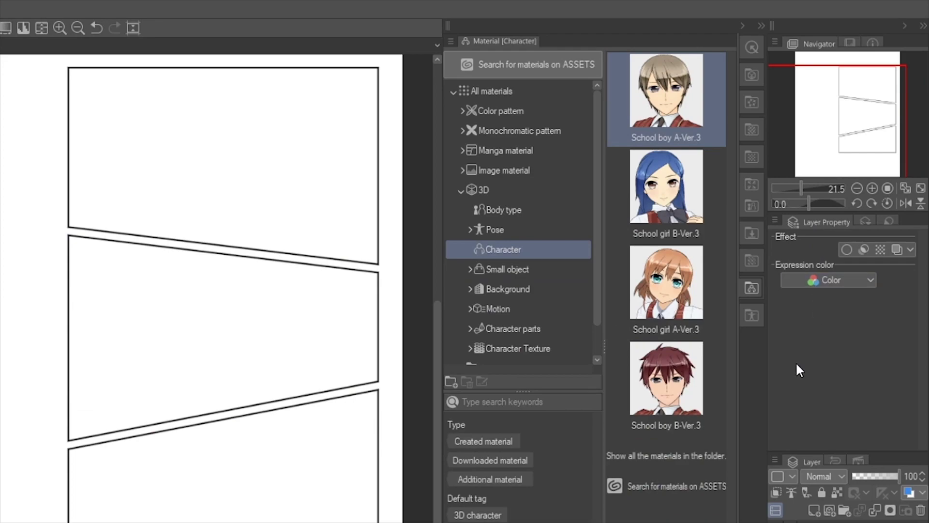
# Drop School boy A and School girl B into panels, then add a motorcycle with School boy A.
pyautogui.moveTo(717, 132); pyautogui.dragTo(261, 189)
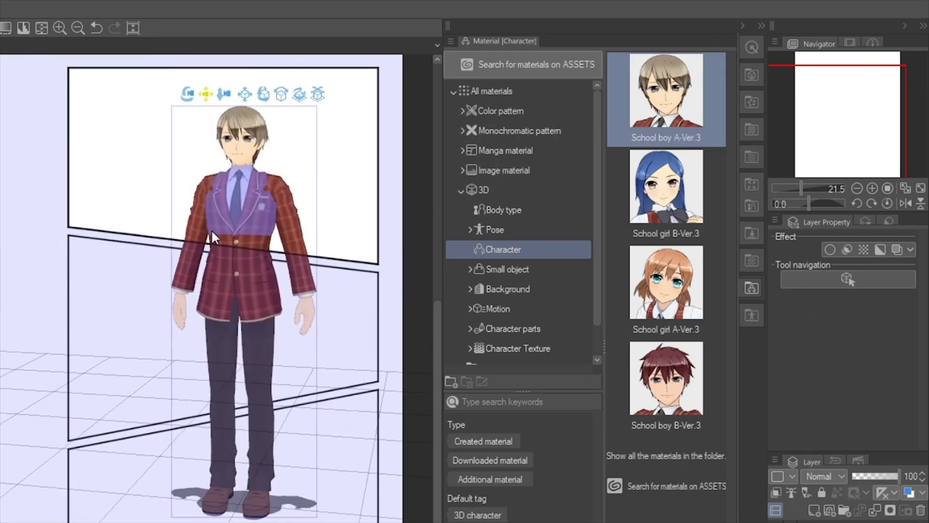
pyautogui.moveTo(666, 187); pyautogui.dragTo(327, 361)
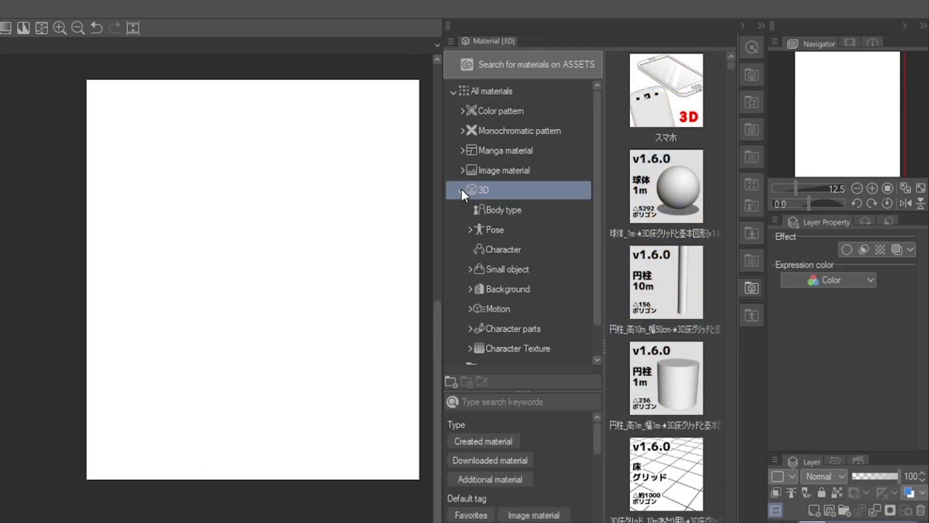
pyautogui.click(508, 269)
pyautogui.moveTo(666, 283); pyautogui.dragTo(345, 310)
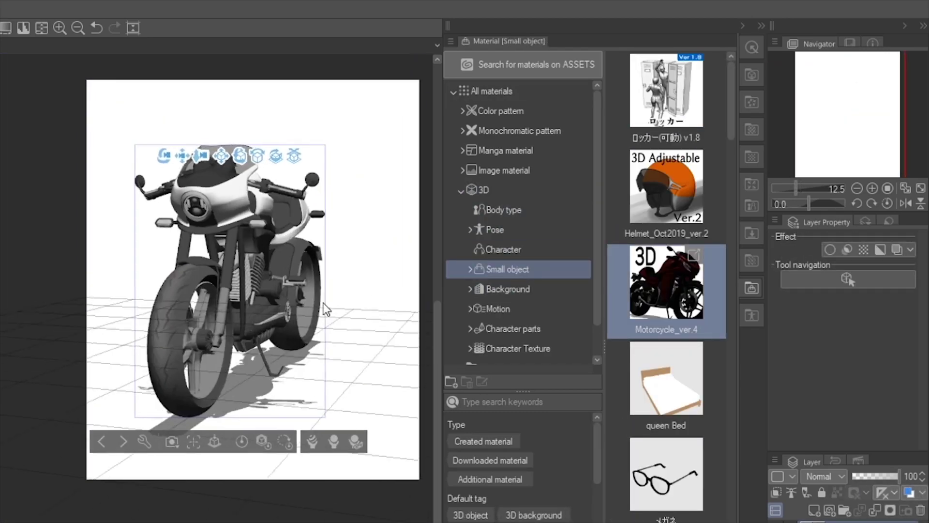
pyautogui.click(494, 228)
pyautogui.click(504, 249)
pyautogui.moveTo(666, 91); pyautogui.dragTo(348, 290)
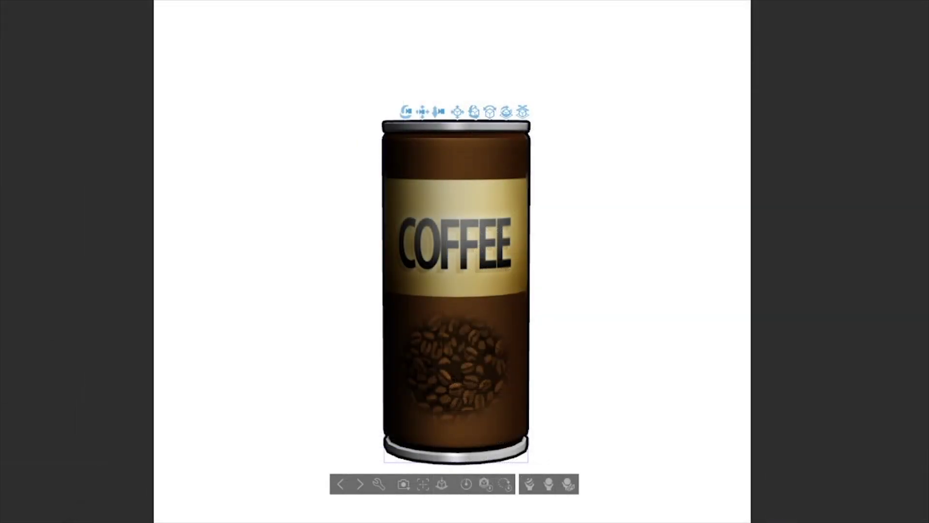
# Lift the selected coffee can well off the ground and scale it up greatly.
pyautogui.click(485, 386)
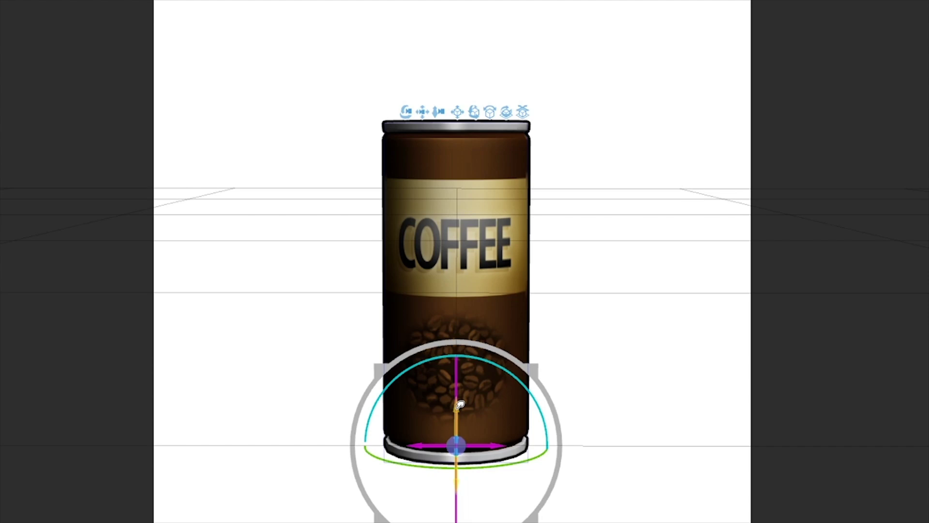
pyautogui.moveTo(461, 412); pyautogui.dragTo(462, 386)
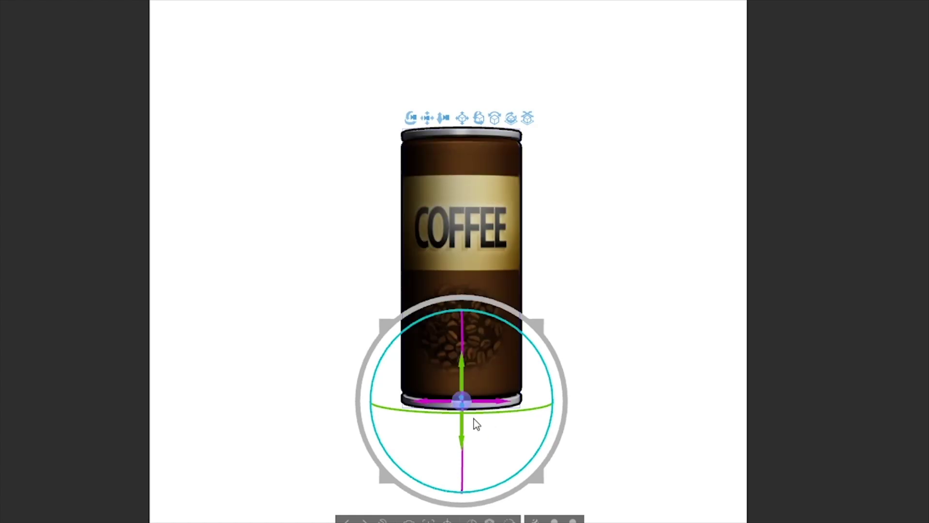
pyautogui.moveTo(471, 398); pyautogui.dragTo(452, 332)
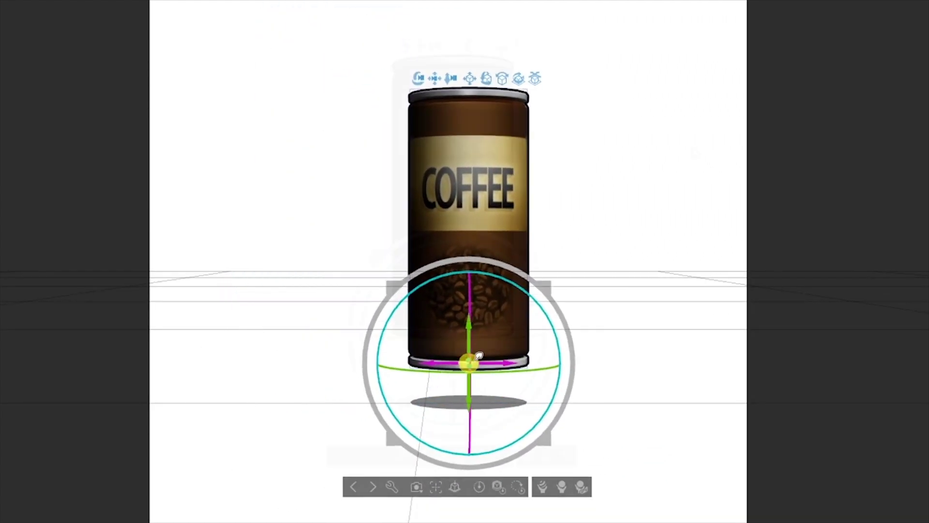
pyautogui.moveTo(559, 254); pyautogui.dragTo(669, 125)
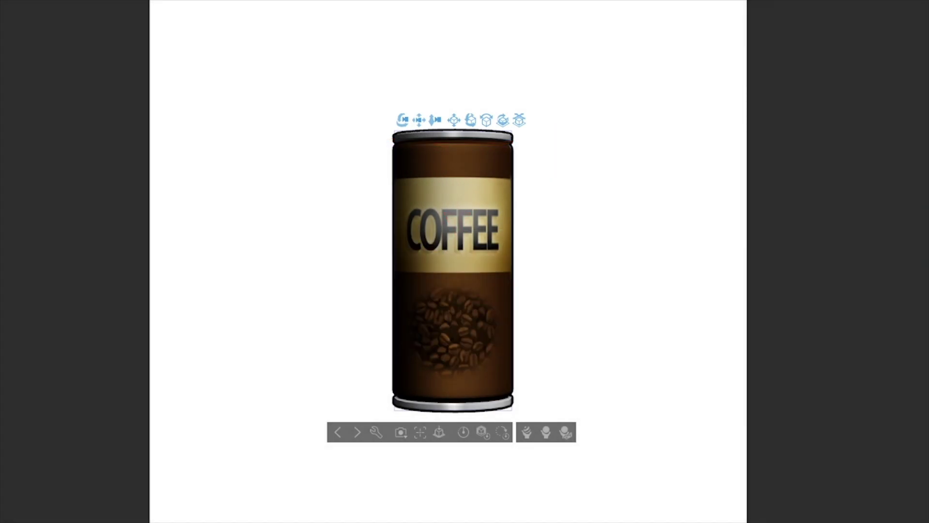
# Rotate the 3D camera to view the coffee can from a different angle.
pyautogui.moveTo(551, 311)
pyautogui.mouseDown()
pyautogui.moveTo(802, 306)
pyautogui.moveTo(586, 293)
pyautogui.moveTo(528, 212)
pyautogui.moveTo(522, 121)
pyautogui.moveTo(506, 63)
pyautogui.moveTo(520, 179)
pyautogui.moveTo(521, 361)
pyautogui.moveTo(752, 394)
pyautogui.moveTo(757, 219)
pyautogui.moveTo(347, 108)
pyautogui.moveTo(259, 301)
pyautogui.moveTo(525, 472)
pyautogui.mouseUp()
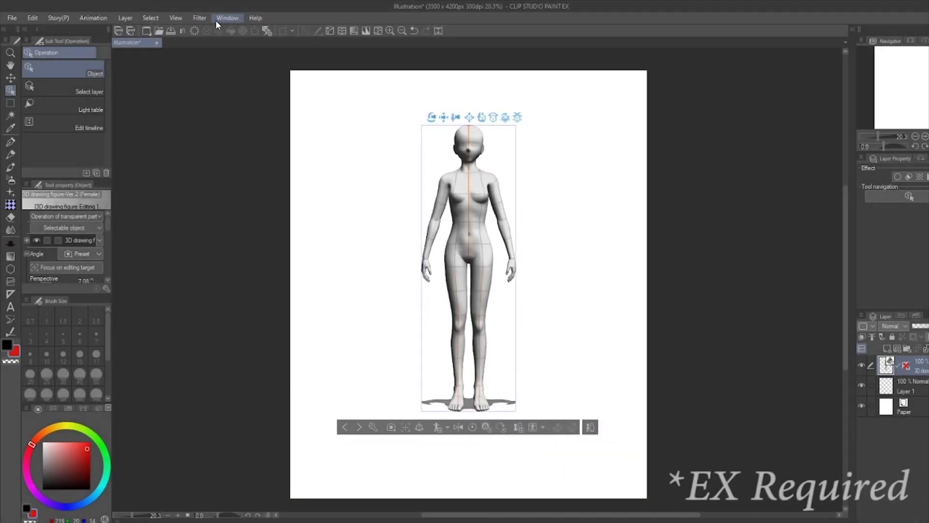
# Show the figure in All sides view, raise its arm to horizontal, and re-pose it.
pyautogui.click(216, 19)
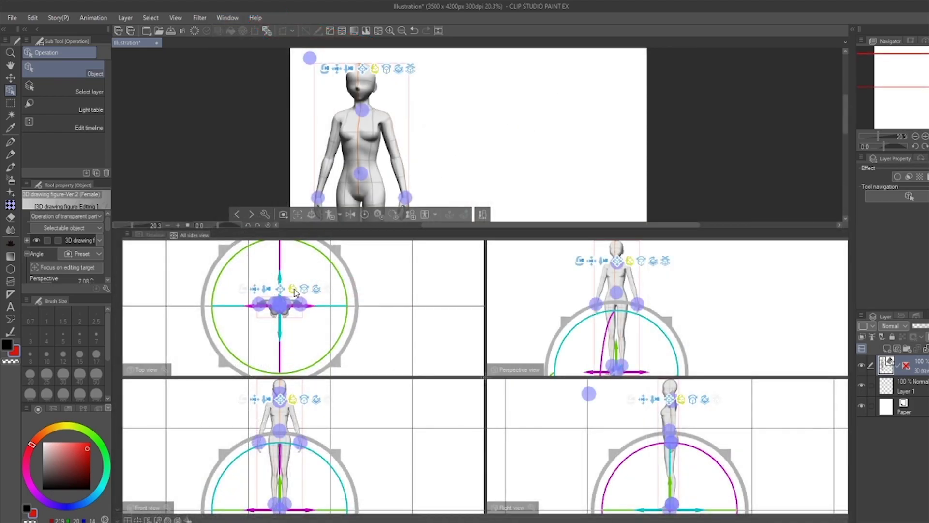
pyautogui.moveTo(294, 436)
pyautogui.mouseDown()
pyautogui.moveTo(326, 412)
pyautogui.moveTo(365, 416)
pyautogui.mouseUp()
pyautogui.moveTo(260, 303); pyautogui.dragTo(448, 308)
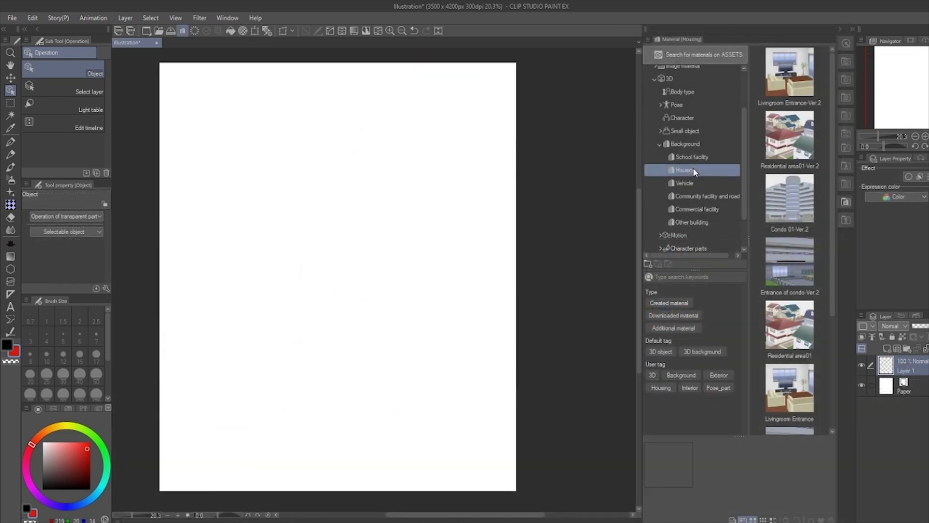
# Place Livingroom Entrance-Ver.2 on the canvas and rotate the view into the interior.
pyautogui.moveTo(788, 89); pyautogui.dragTo(429, 262)
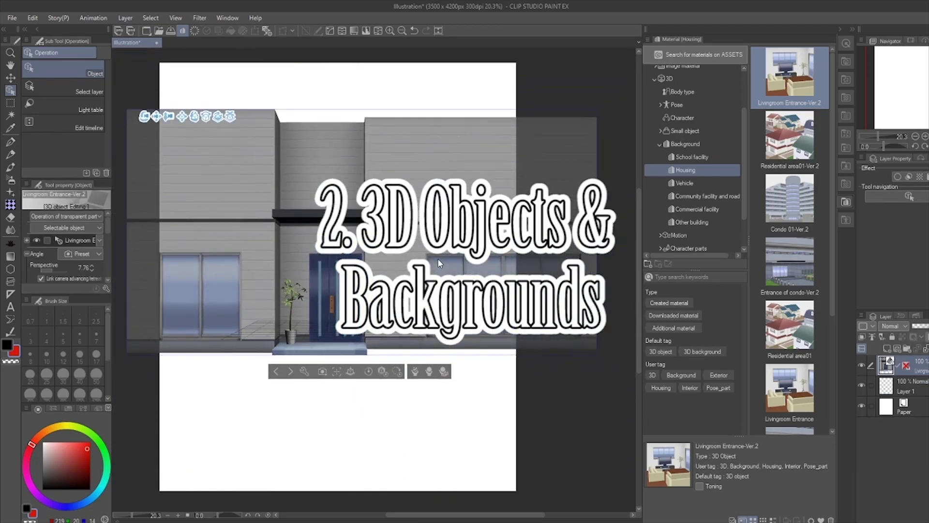
pyautogui.moveTo(474, 358)
pyautogui.mouseDown()
pyautogui.moveTo(309, 379)
pyautogui.moveTo(446, 311)
pyautogui.moveTo(348, 306)
pyautogui.moveTo(417, 296)
pyautogui.moveTo(428, 341)
pyautogui.moveTo(467, 378)
pyautogui.moveTo(435, 378)
pyautogui.moveTo(572, 382)
pyautogui.moveTo(465, 380)
pyautogui.mouseUp()
pyautogui.scroll(2, 430, 346)
pyautogui.scroll(2, 431, 364)
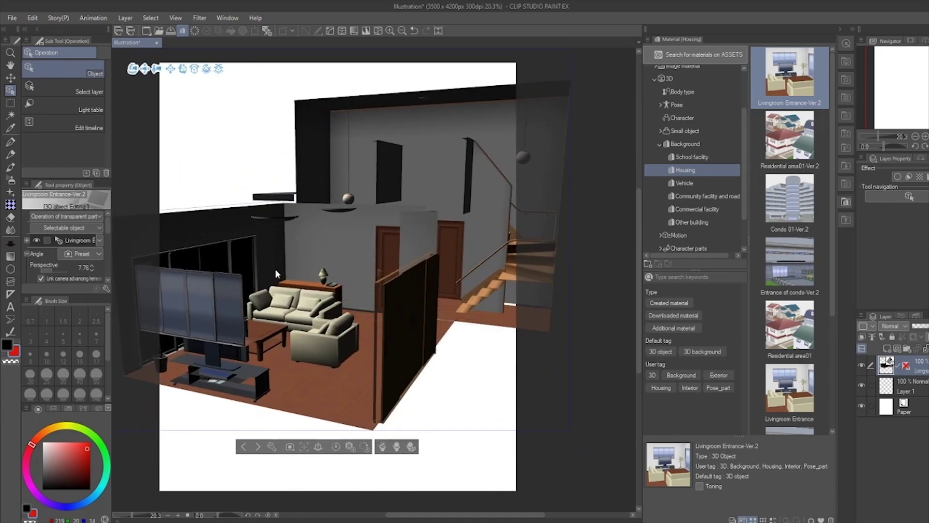
# Expand Livingroom Entrance > Living room > Furniture in the object list and select a sofa.
pyautogui.click(100, 241)
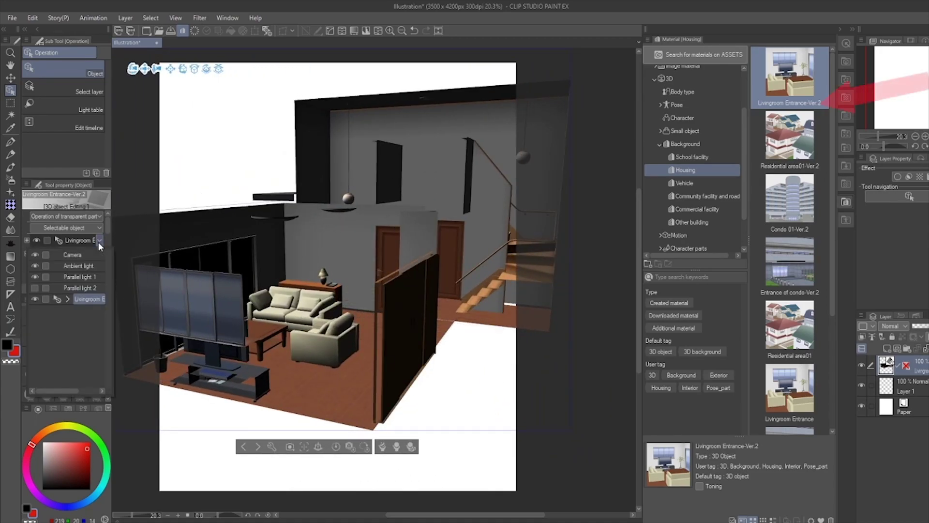
pyautogui.click(67, 298)
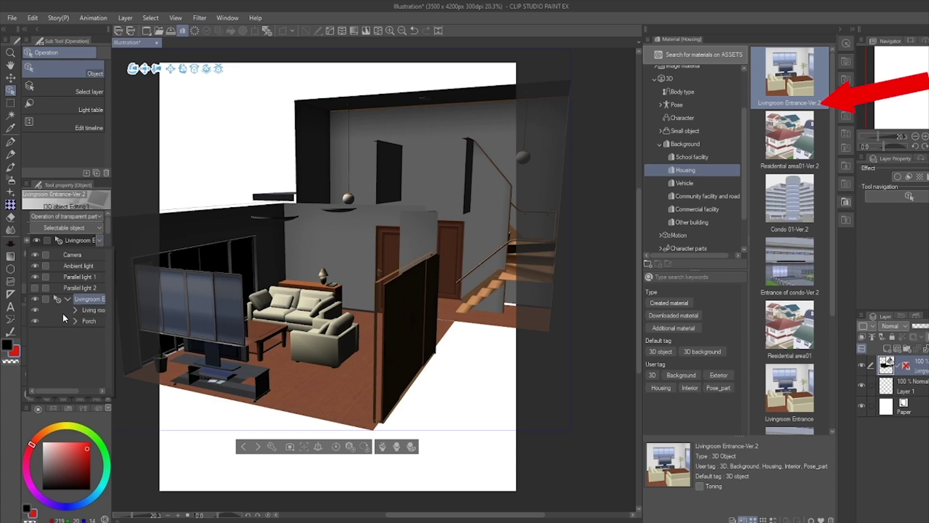
pyautogui.click(75, 310)
pyautogui.scroll(-1, 109, 337)
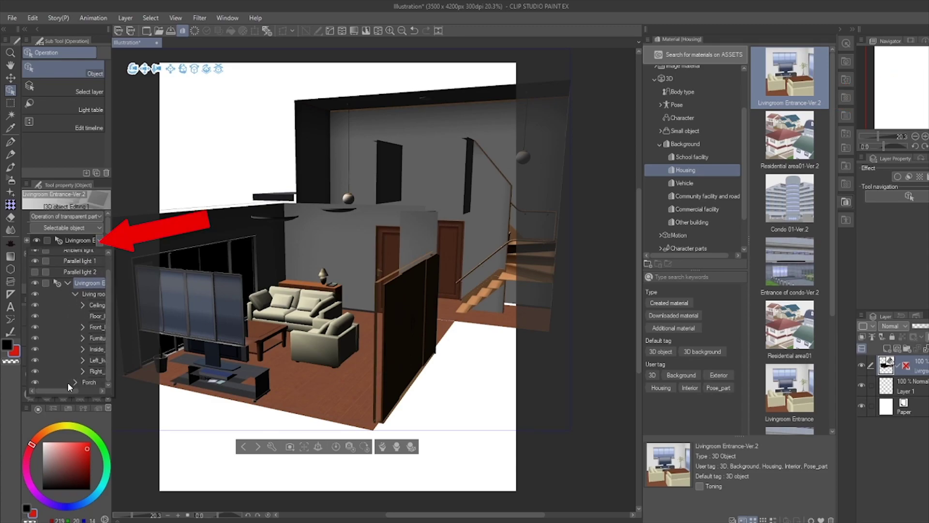
pyautogui.moveTo(67, 390); pyautogui.dragTo(90, 392)
pyautogui.click(49, 338)
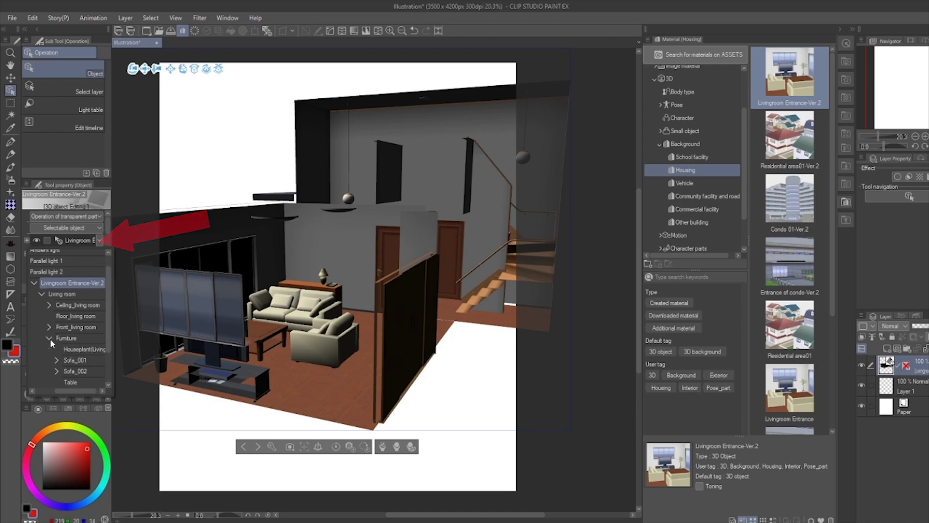
pyautogui.moveTo(90, 391)
pyautogui.mouseDown()
pyautogui.moveTo(67, 390)
pyautogui.moveTo(45, 367)
pyautogui.mouseUp()
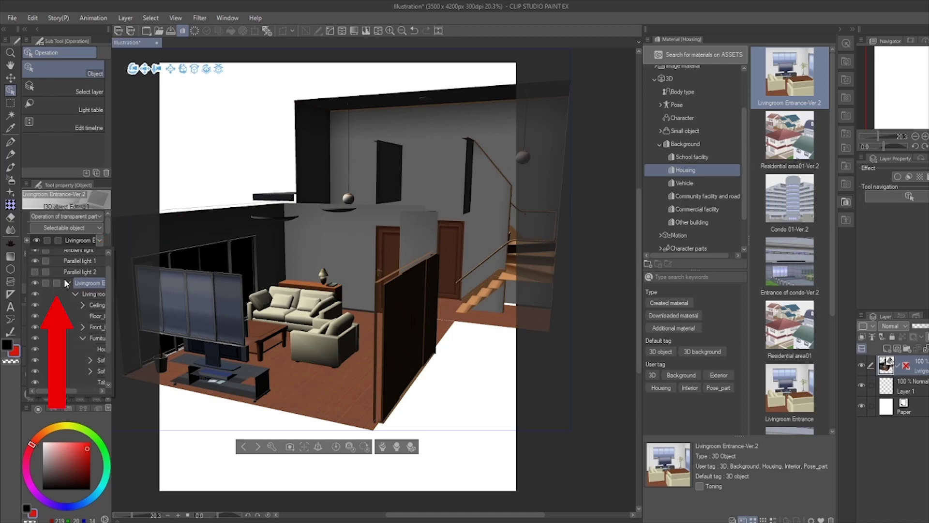
pyautogui.click(332, 347)
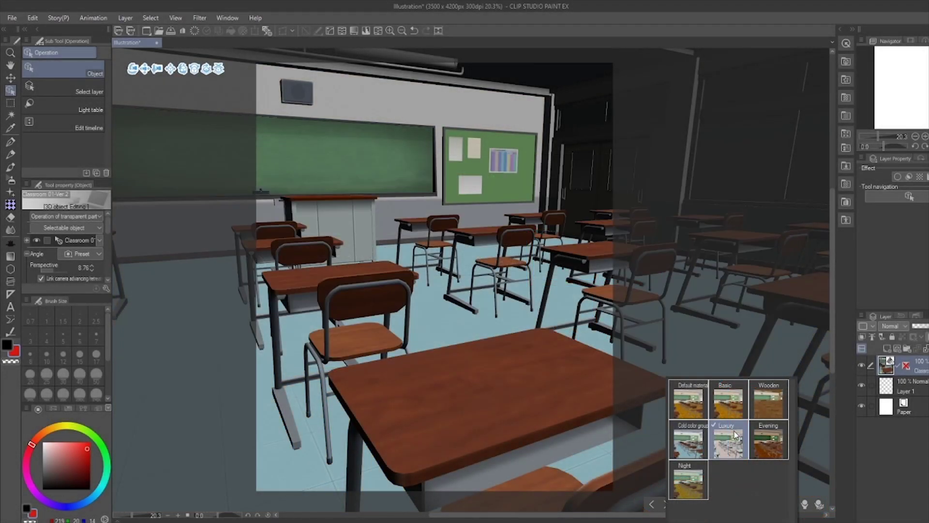
# Give the classroom Evening materials, the Regular chair layout and all-wooden chairs and desks.
pyautogui.click(768, 439)
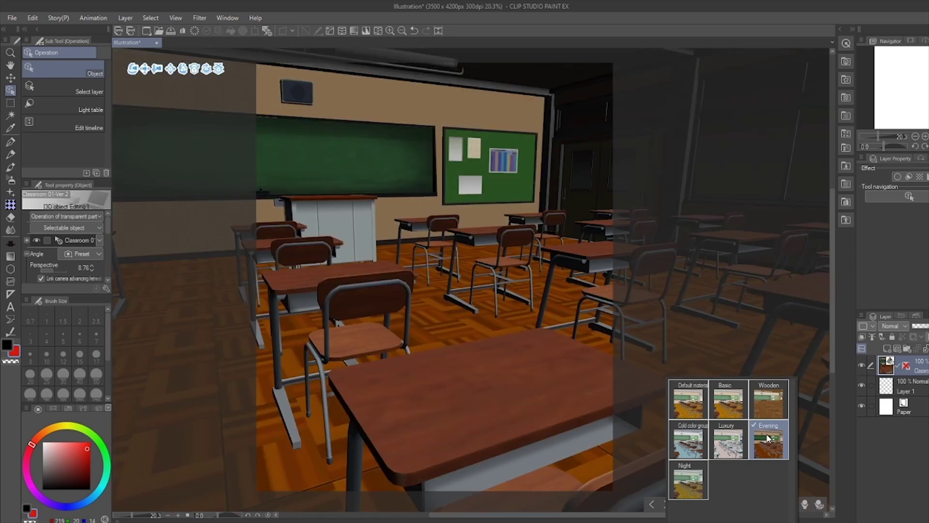
pyautogui.click(790, 474)
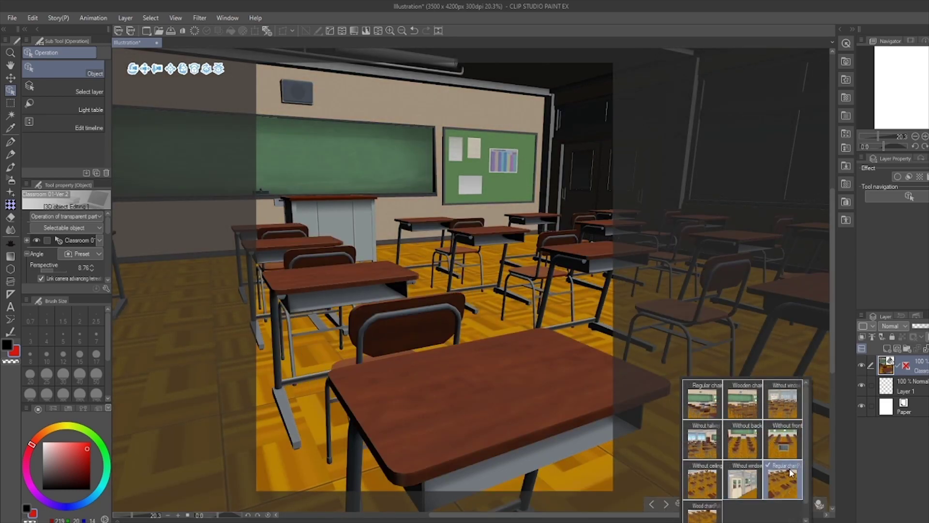
pyautogui.click(710, 513)
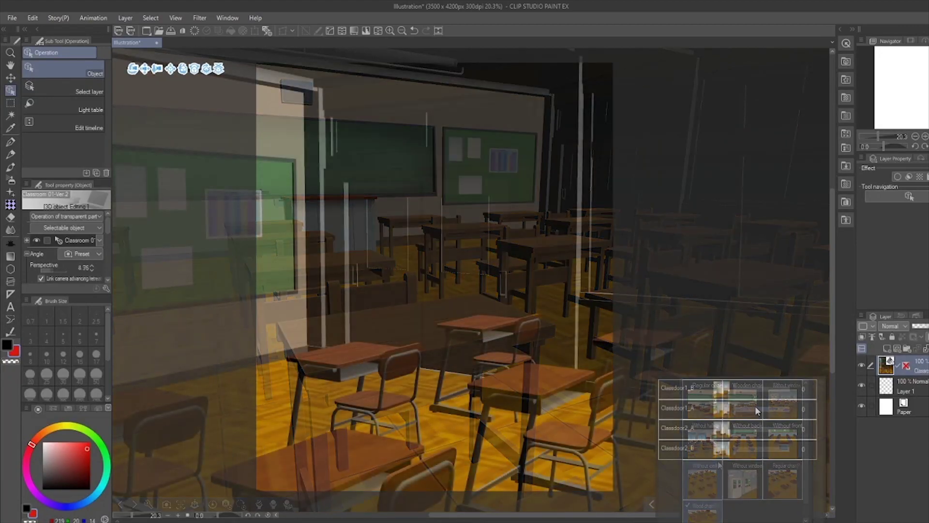
# Adjust the Classdoor sliders to set the doors partly open and open the left door.
pyautogui.moveTo(748, 393); pyautogui.dragTo(780, 393)
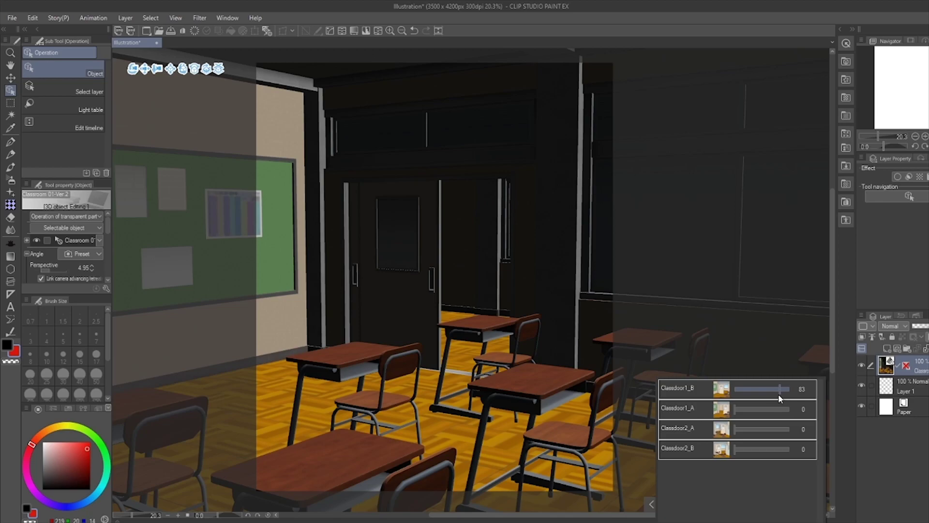
pyautogui.click(755, 388)
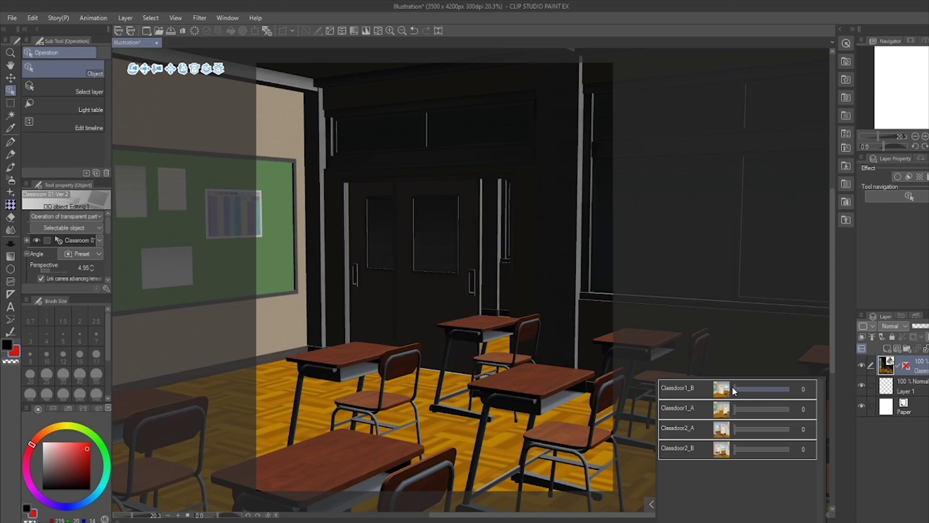
pyautogui.click(770, 412)
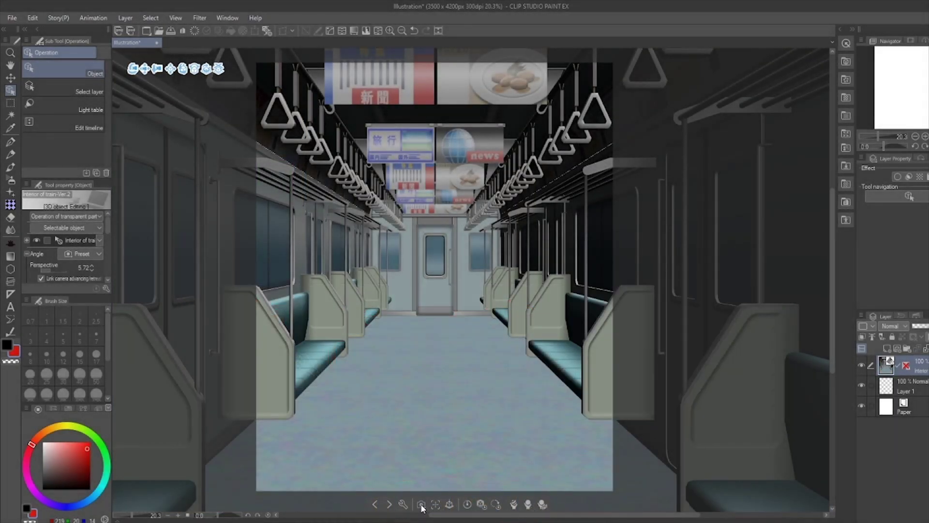
# Switch the train interior to the Entrance to platform camera view and show the model variations.
pyautogui.click(422, 505)
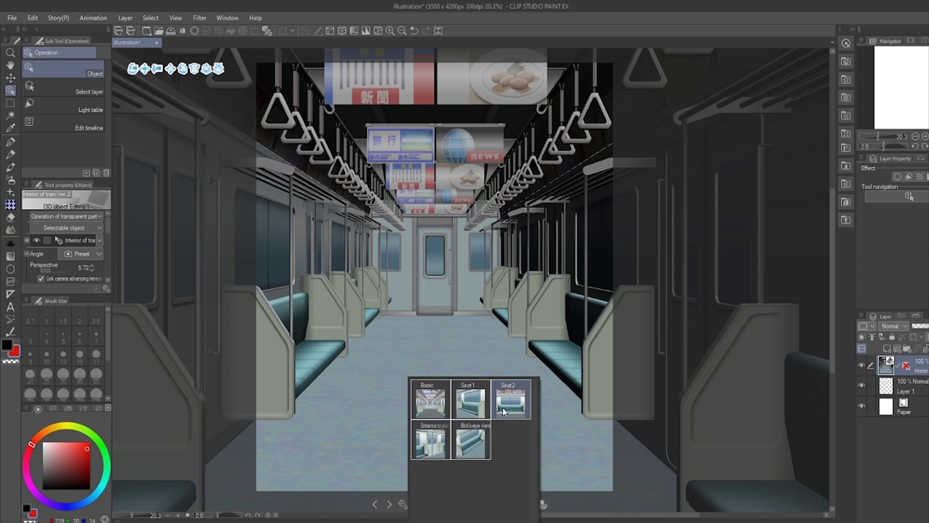
pyautogui.click(434, 448)
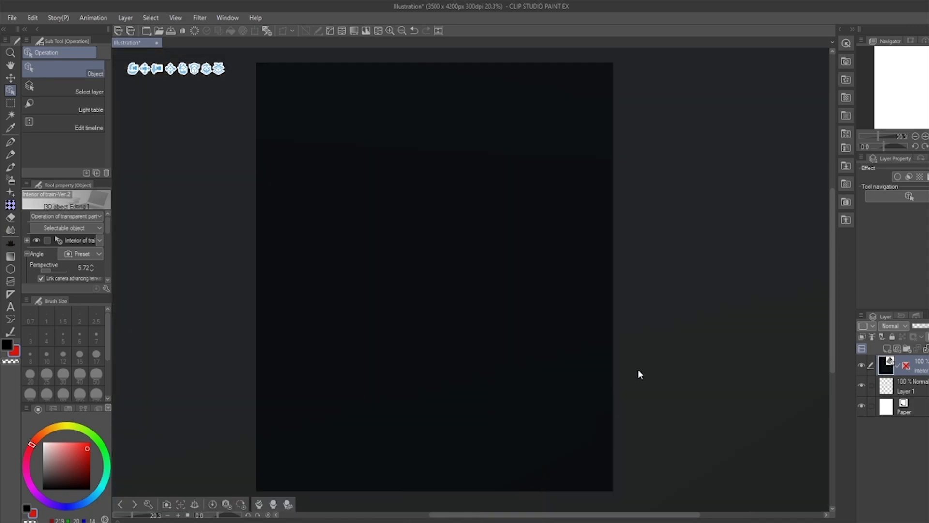
pyautogui.click(276, 506)
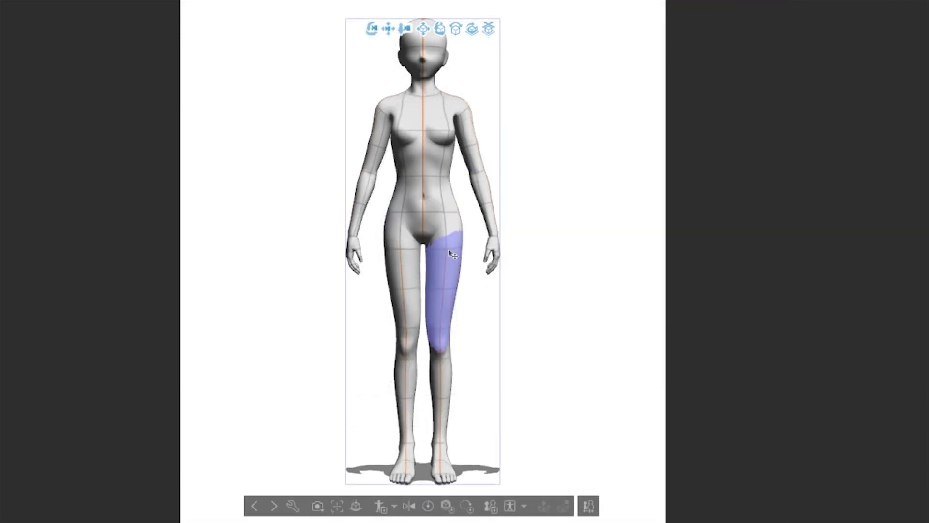
# Raise the figure's left arm to shoulder height, then lower it back beside the body.
pyautogui.click(450, 253)
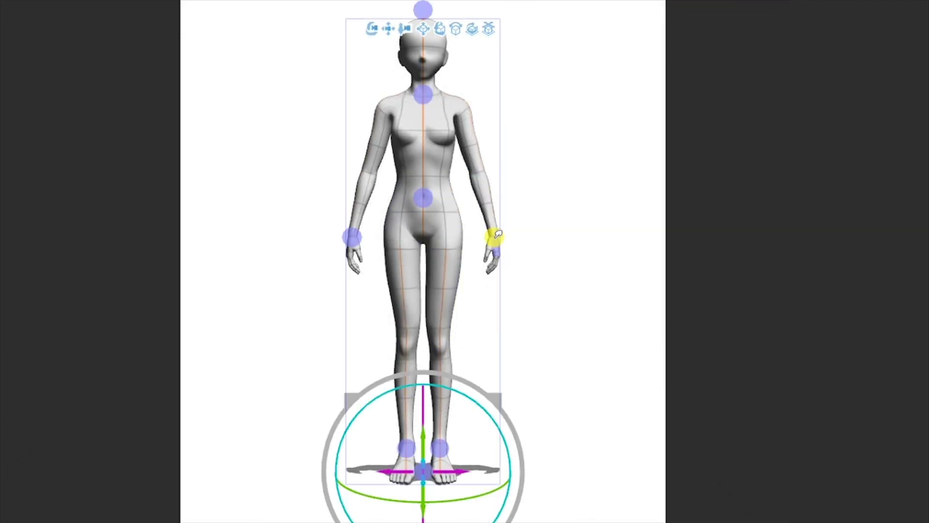
pyautogui.moveTo(496, 234); pyautogui.dragTo(565, 85)
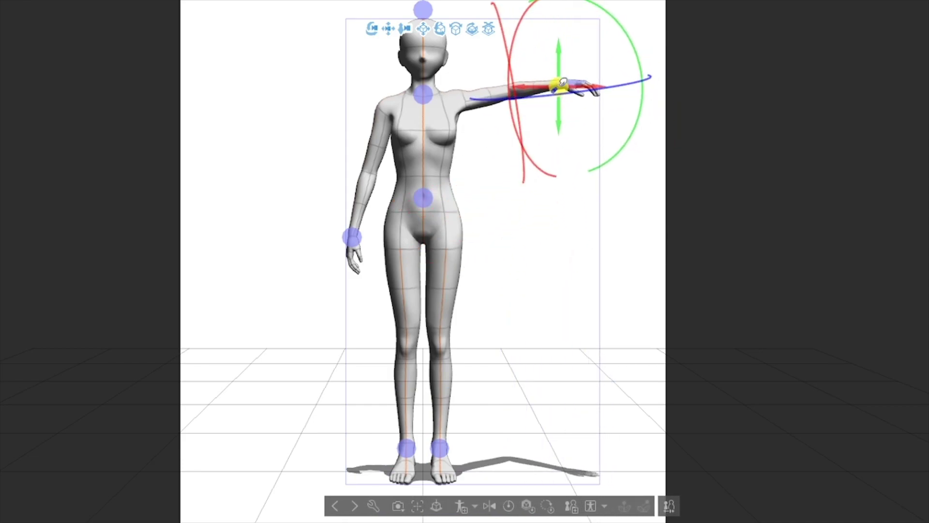
pyautogui.moveTo(565, 85); pyautogui.dragTo(513, 229)
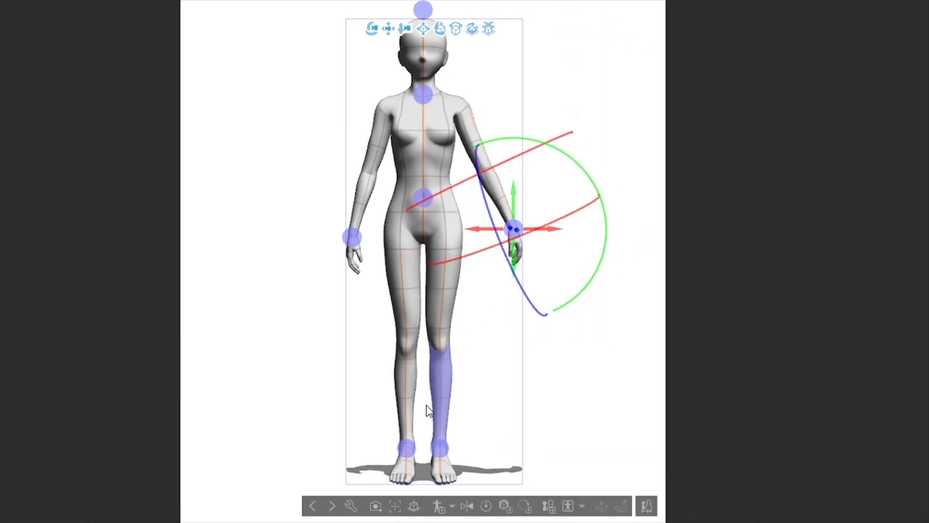
# Lift the right arm out sideways, rotate it into place, and turn the other hand at the wrist.
pyautogui.moveTo(354, 233); pyautogui.dragTo(306, 193)
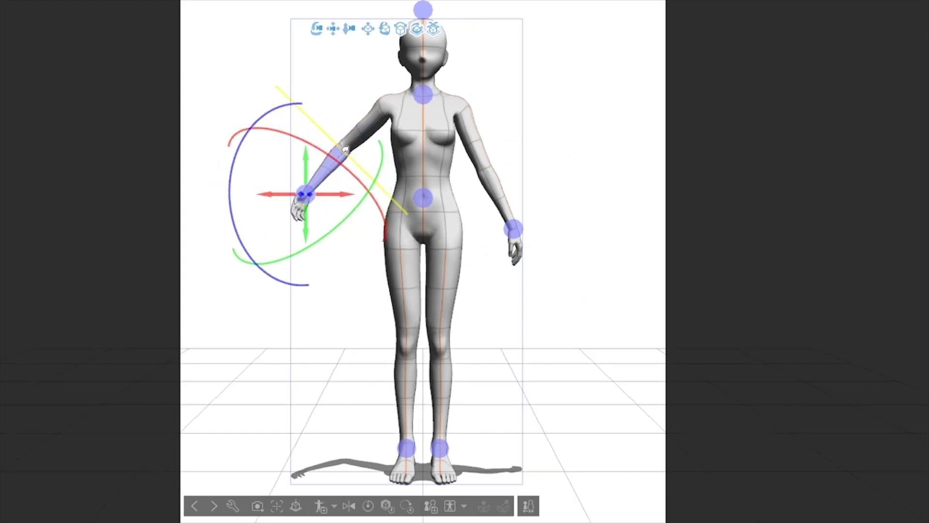
pyautogui.moveTo(312, 132); pyautogui.dragTo(499, 324)
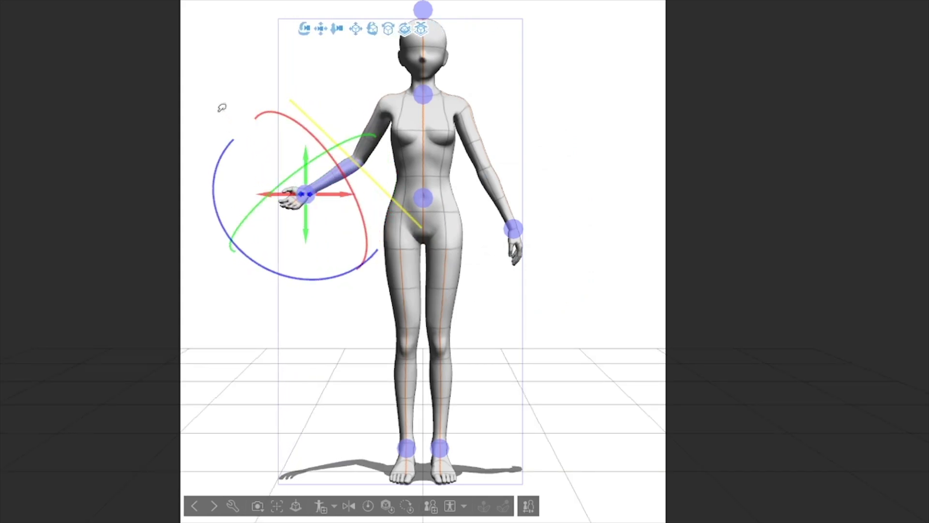
pyautogui.moveTo(321, 205); pyautogui.dragTo(201, 83)
pyautogui.click(514, 229)
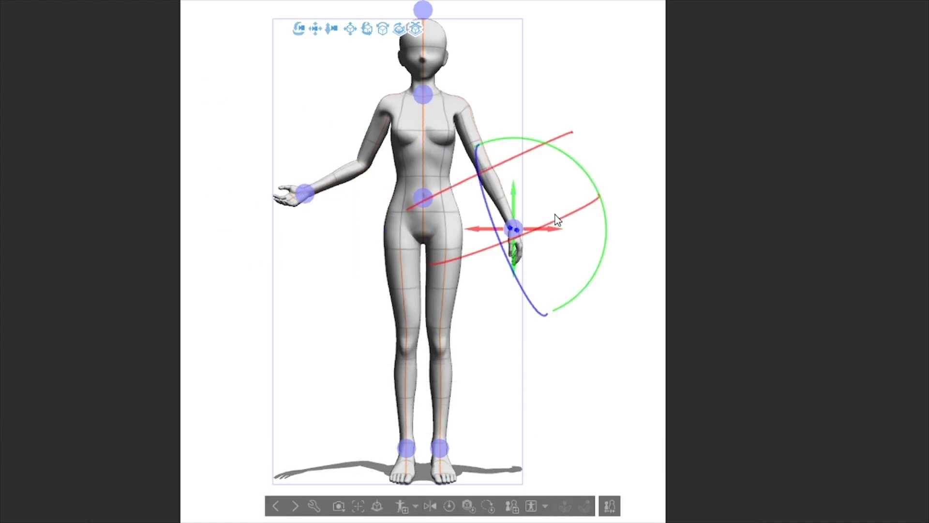
pyautogui.moveTo(569, 213); pyautogui.dragTo(629, 177)
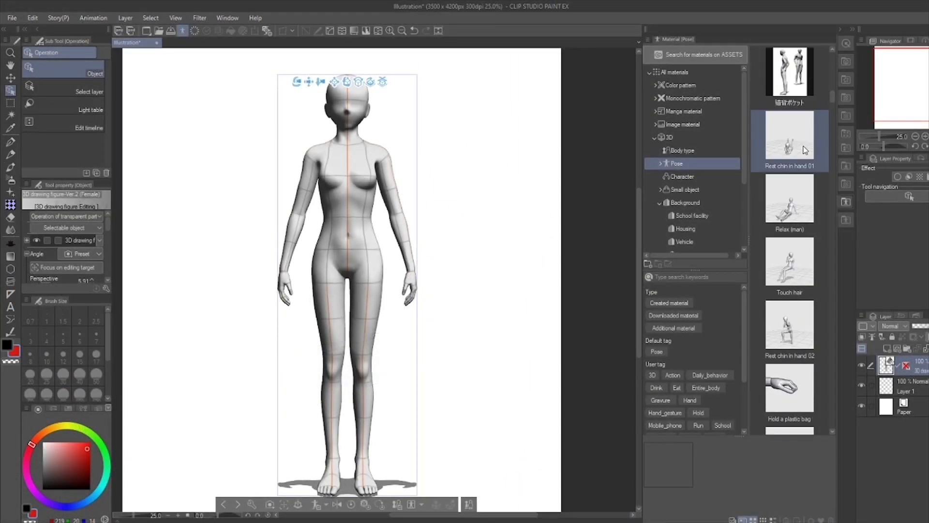
pyautogui.scroll(-3, 799, 172)
pyautogui.scroll(-3, 797, 204)
pyautogui.scroll(-3, 795, 248)
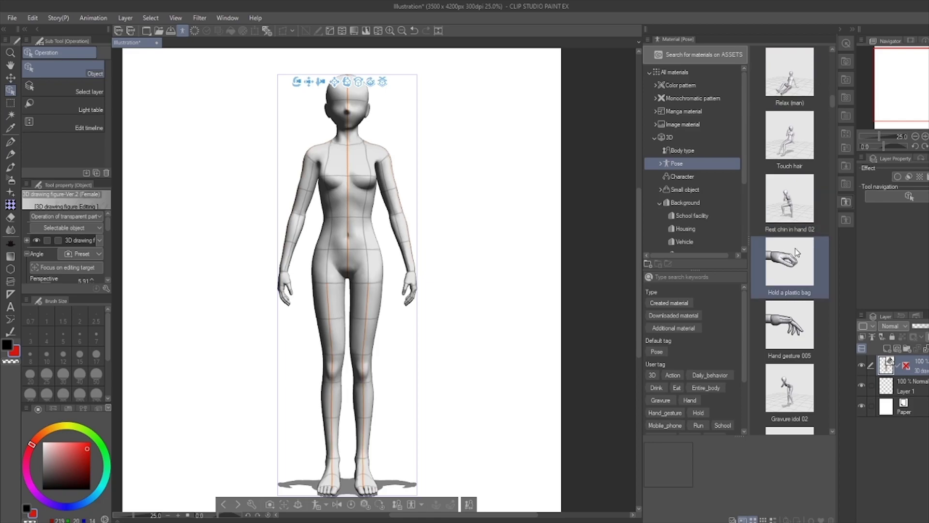
pyautogui.scroll(-3, 796, 253)
pyautogui.scroll(-3, 796, 253)
# Apply the Dig in pose and then the Take a note pose to the 3D figure.
pyautogui.moveTo(789, 273); pyautogui.dragTo(358, 211)
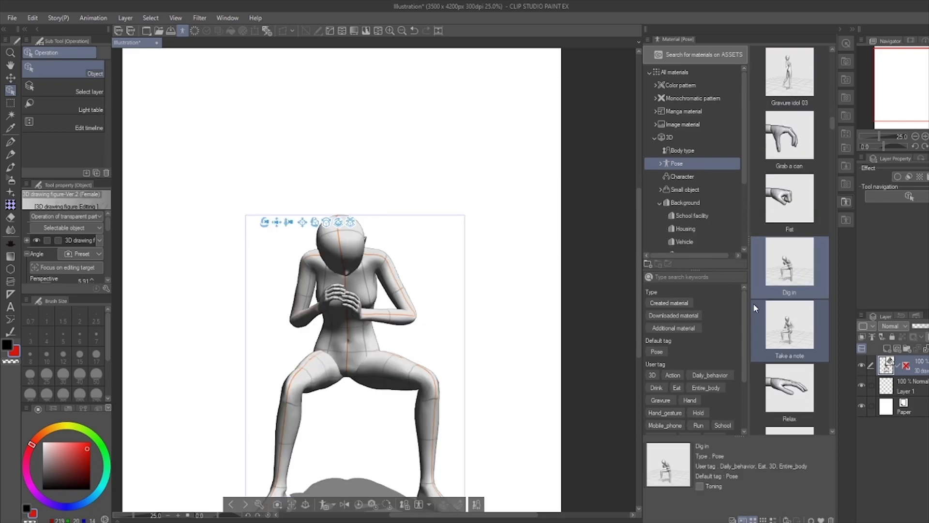
pyautogui.moveTo(789, 325); pyautogui.dragTo(338, 284)
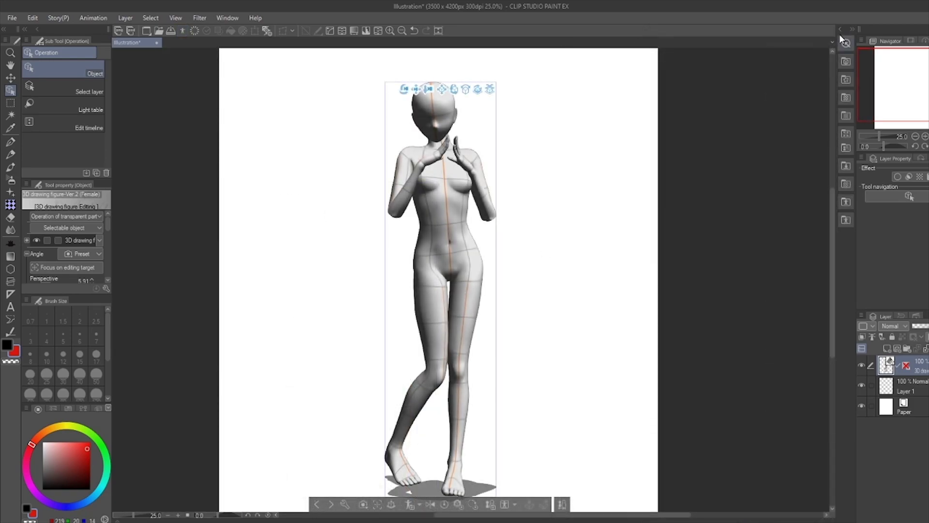
# Press the figure's hands together at the chest and flip the pose horizontally.
pyautogui.click(487, 204)
pyautogui.moveTo(472, 167); pyautogui.dragTo(457, 156)
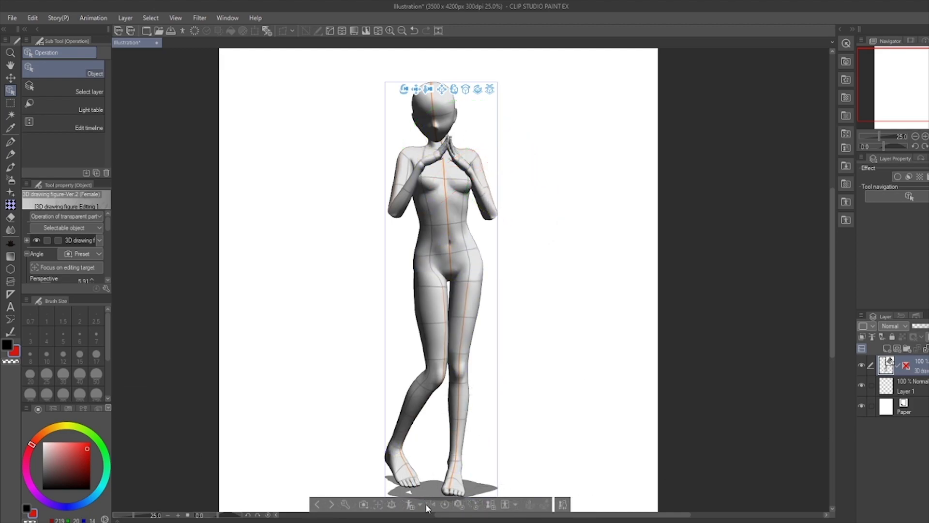
pyautogui.click(427, 505)
pyautogui.click(434, 506)
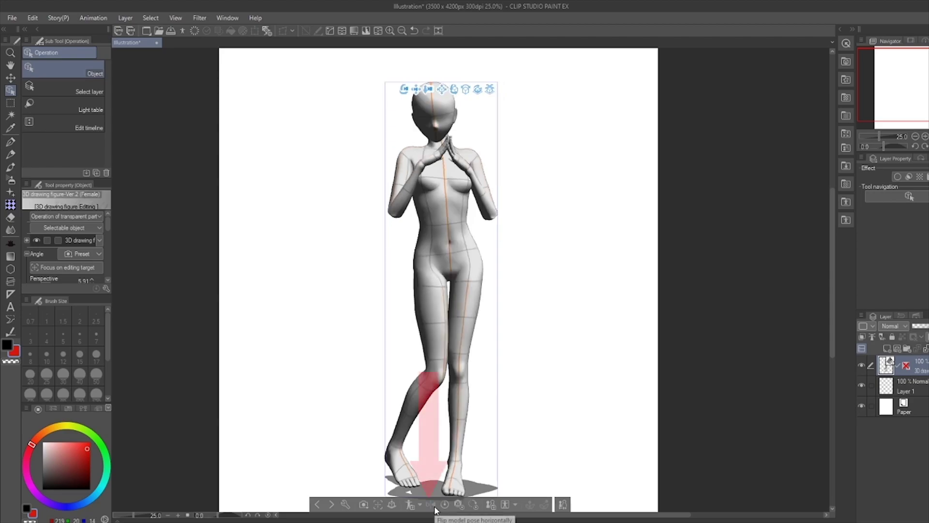
pyautogui.click(435, 509)
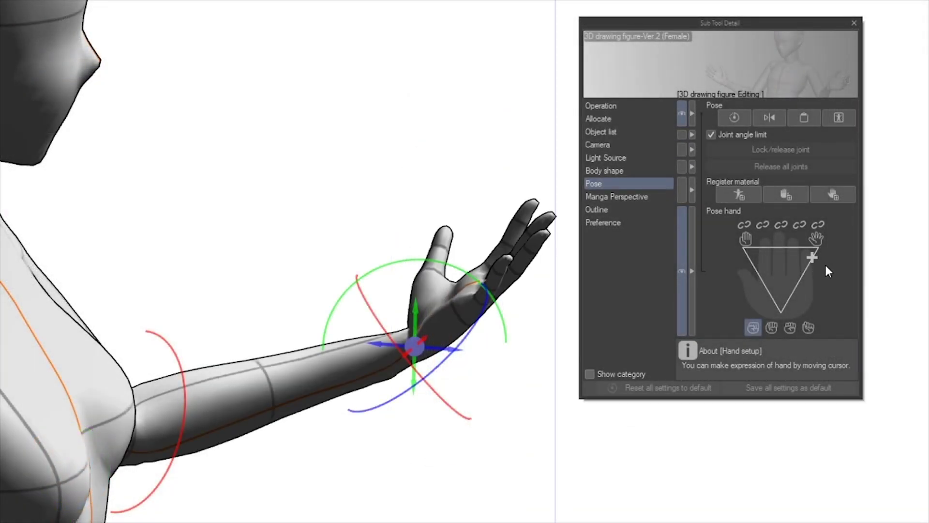
# Reshape the figure's hand from spread open fingers into a closed fist using Pose hand.
pyautogui.moveTo(756, 256); pyautogui.dragTo(800, 305)
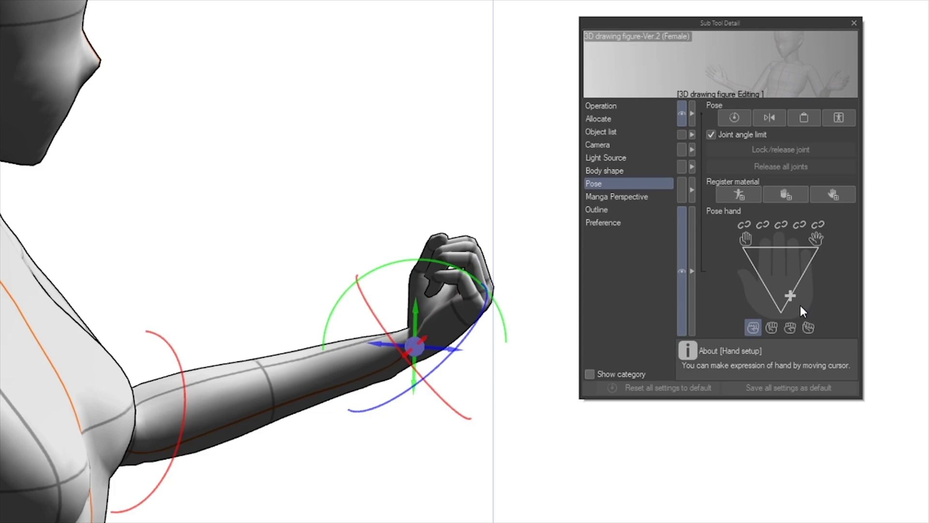
pyautogui.click(776, 325)
pyautogui.moveTo(781, 258); pyautogui.dragTo(776, 249)
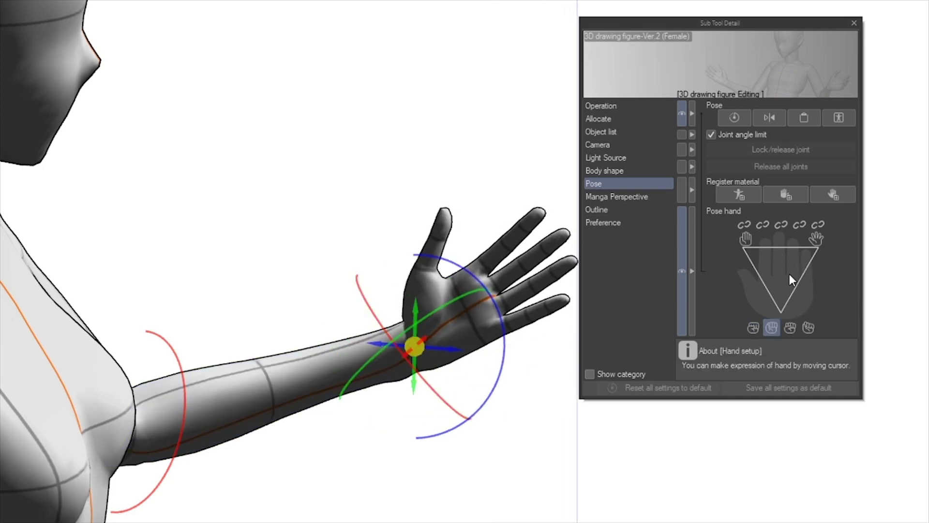
pyautogui.click(807, 327)
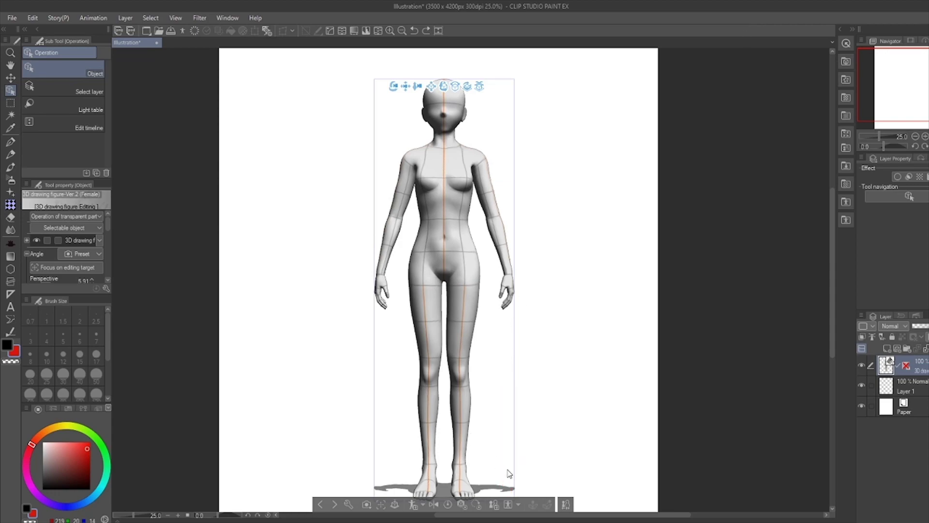
pyautogui.click(519, 503)
# Pose the figure from the pointing-woman photo, then open LT conversion of layer.
pyautogui.click(529, 472)
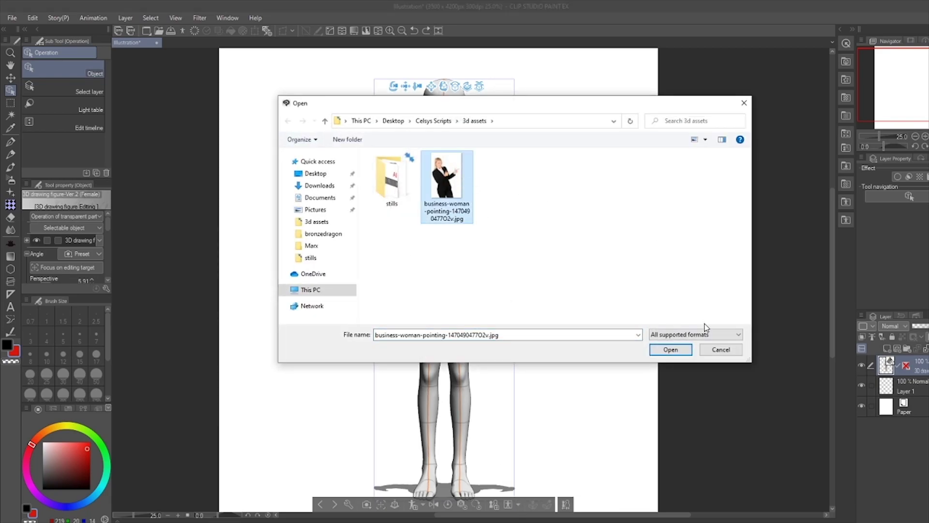
pyautogui.click(681, 353)
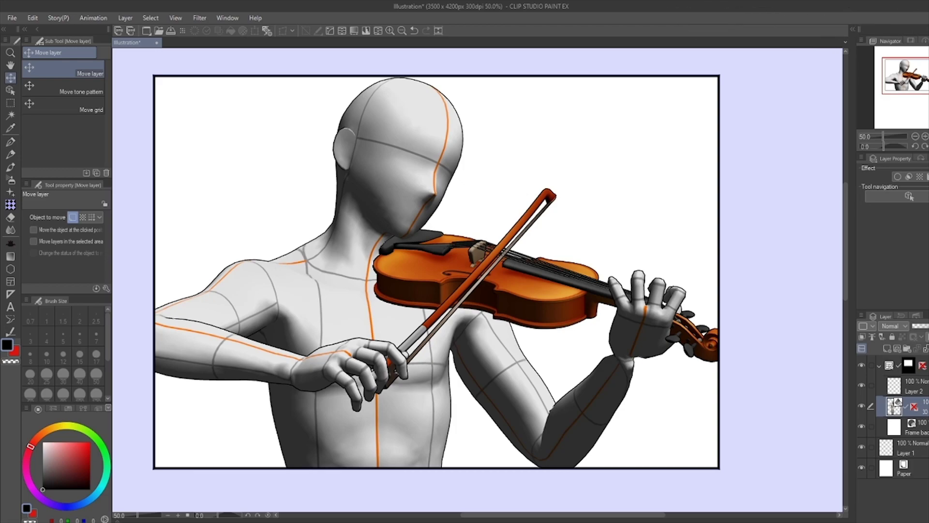
pyautogui.click(126, 17)
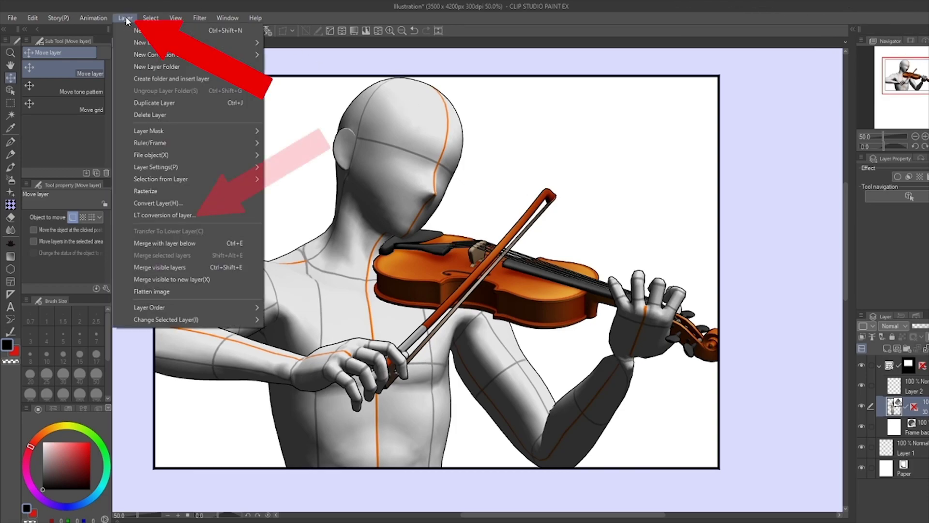
pyautogui.click(204, 216)
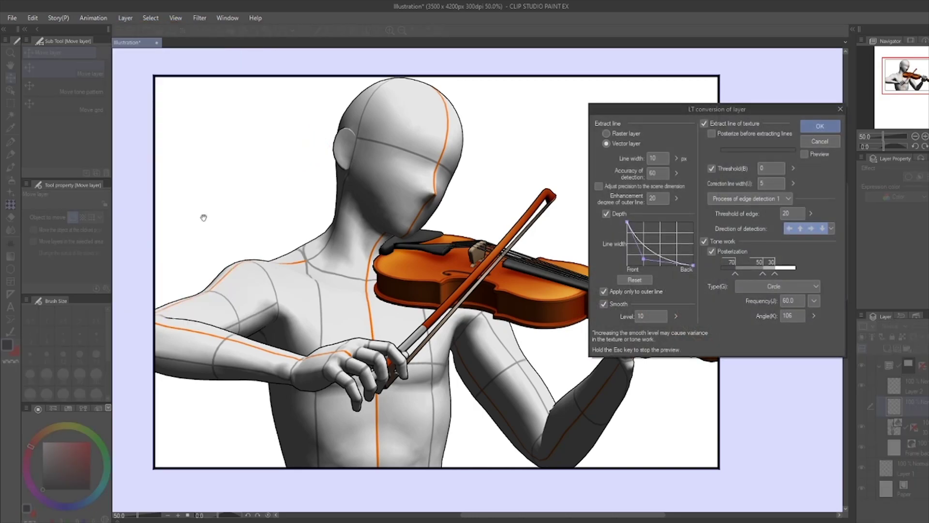
# Convert the violinist to raster lines with adjusted depth, posterized tones and line width 1.
pyautogui.click(804, 154)
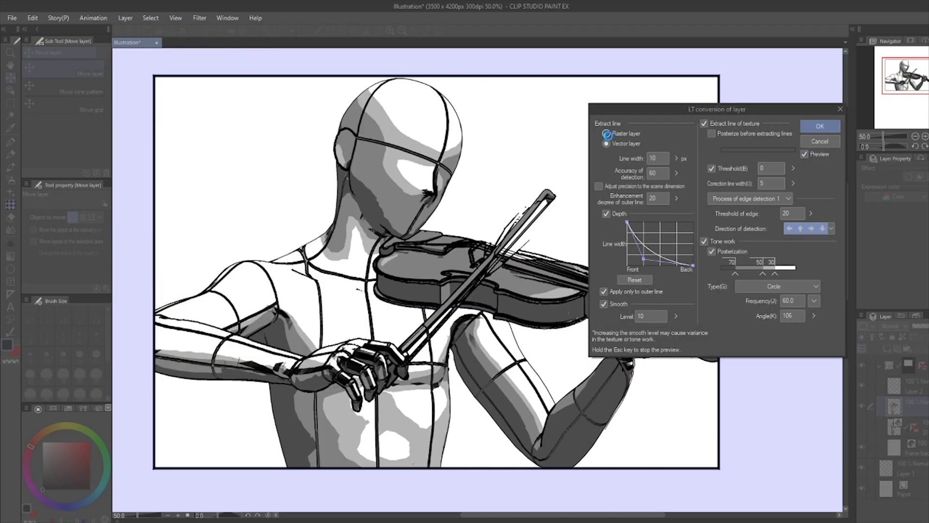
pyautogui.click(685, 182)
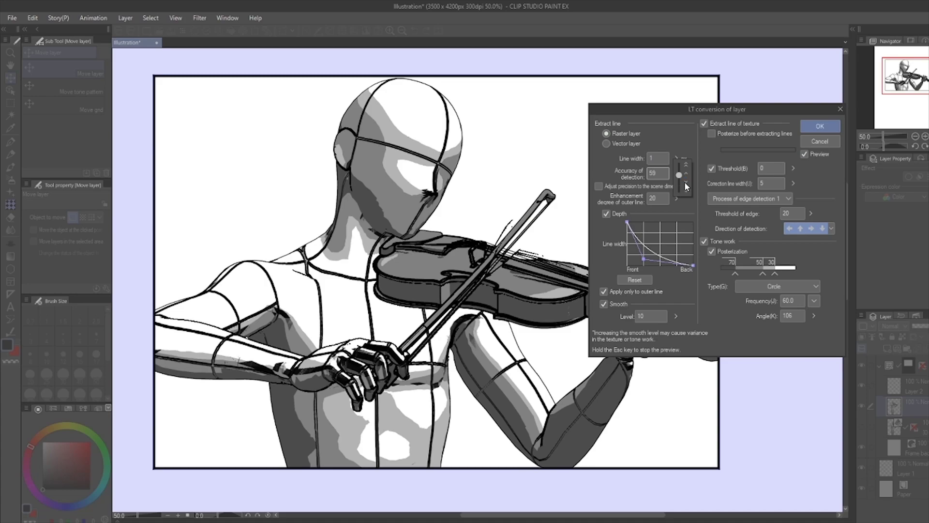
pyautogui.click(604, 303)
pyautogui.moveTo(762, 274); pyautogui.dragTo(751, 275)
pyautogui.moveTo(792, 183); pyautogui.dragTo(799, 216)
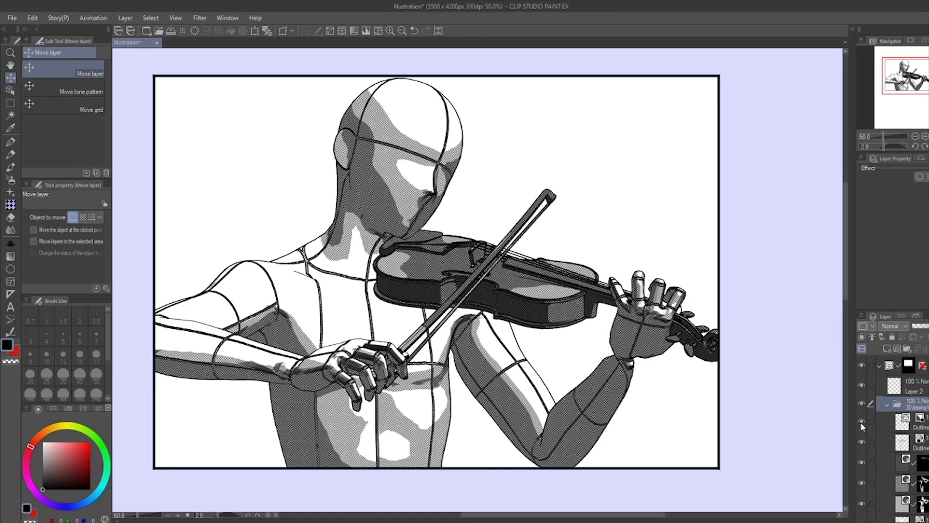
# Hide and reshow the converted tone, shading and line layers to compare against the original render.
pyautogui.click(860, 490)
pyautogui.click(859, 469)
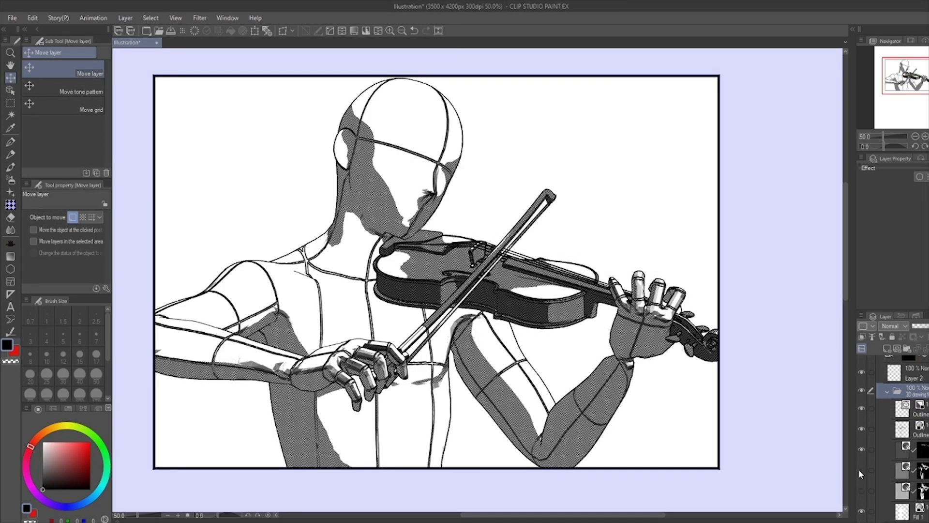
pyautogui.scroll(-1, 861, 435)
pyautogui.click(861, 417)
pyautogui.click(861, 416)
pyautogui.click(860, 395)
pyautogui.click(860, 437)
pyautogui.click(859, 417)
pyautogui.click(860, 403)
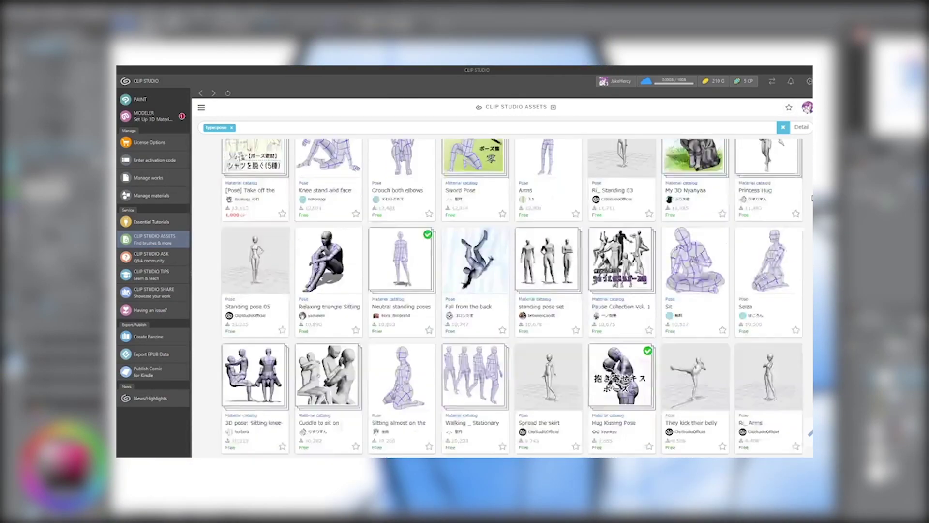
pyautogui.scroll(-1, 509, 298)
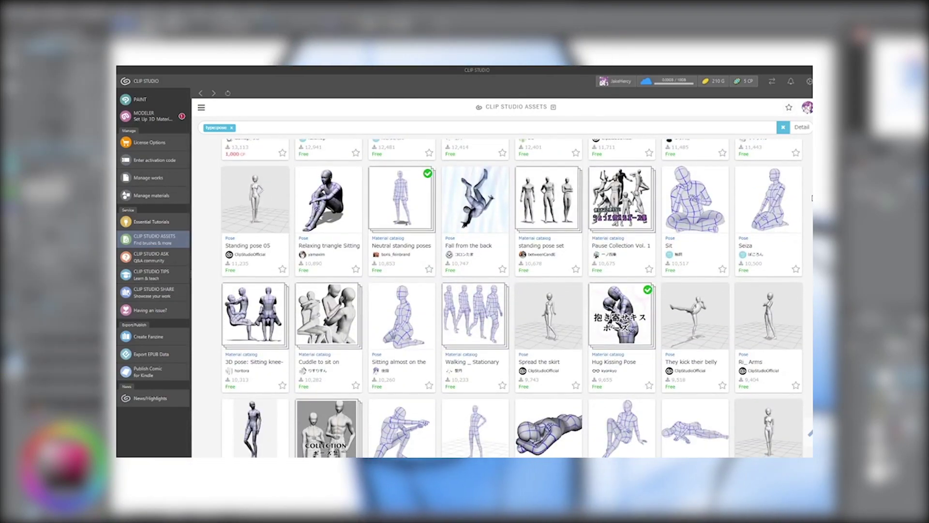
pyautogui.scroll(-2, 509, 297)
# Filter the Clip Studio Assets search results to the 3D object material type.
pyautogui.click(801, 127)
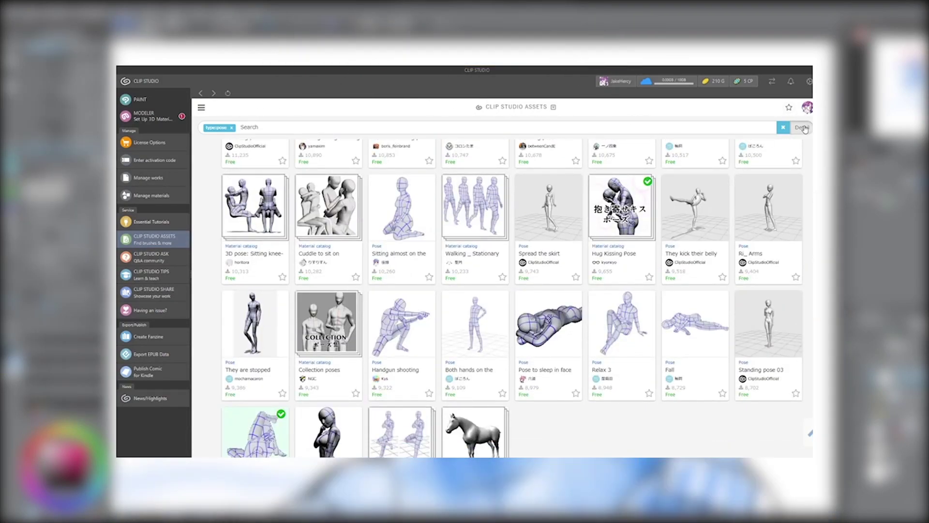
pyautogui.click(734, 156)
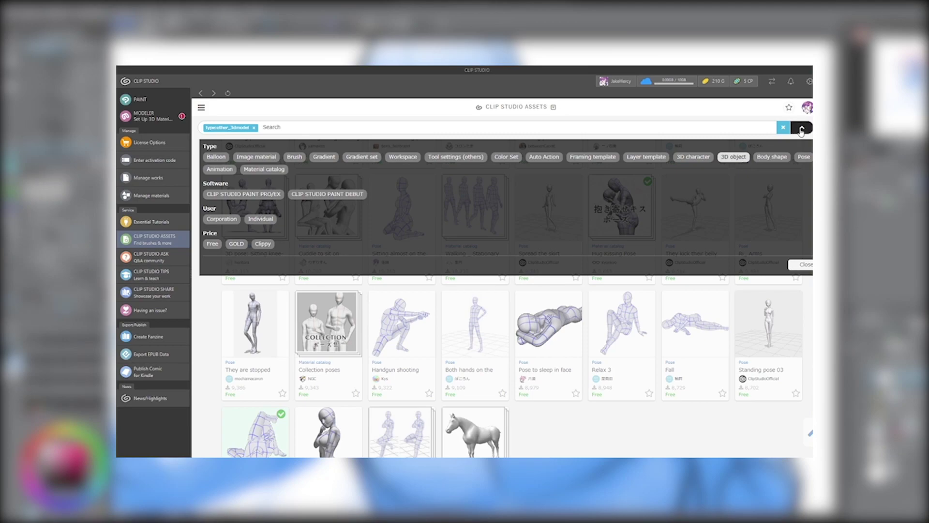
pyautogui.click(802, 127)
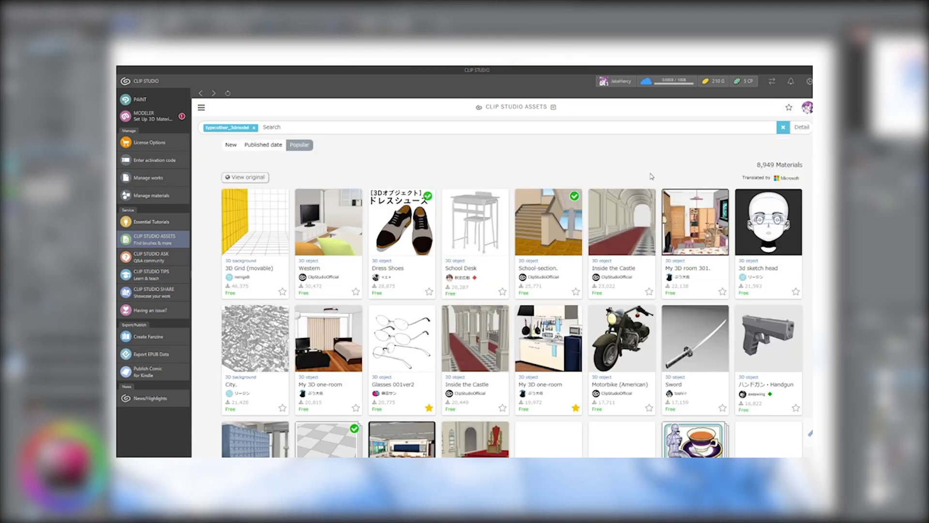
pyautogui.scroll(-1, 508, 298)
pyautogui.scroll(-2, 508, 298)
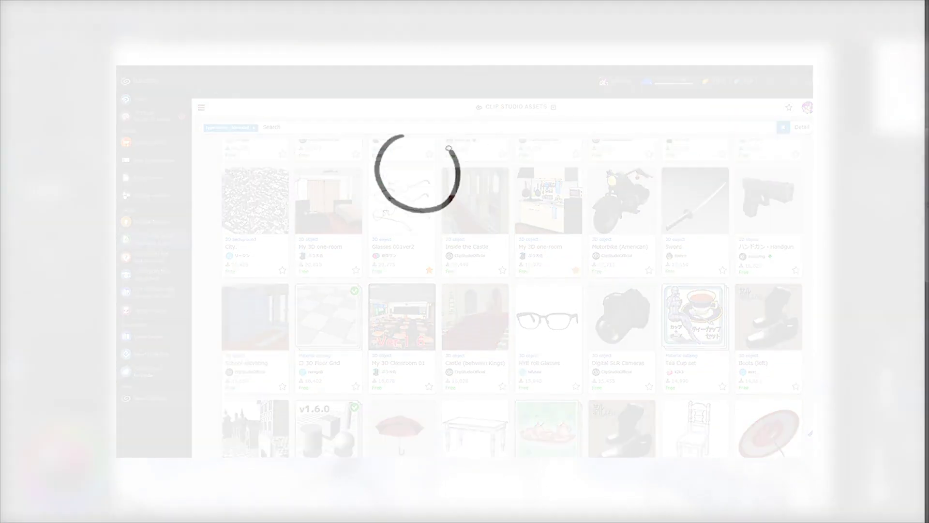